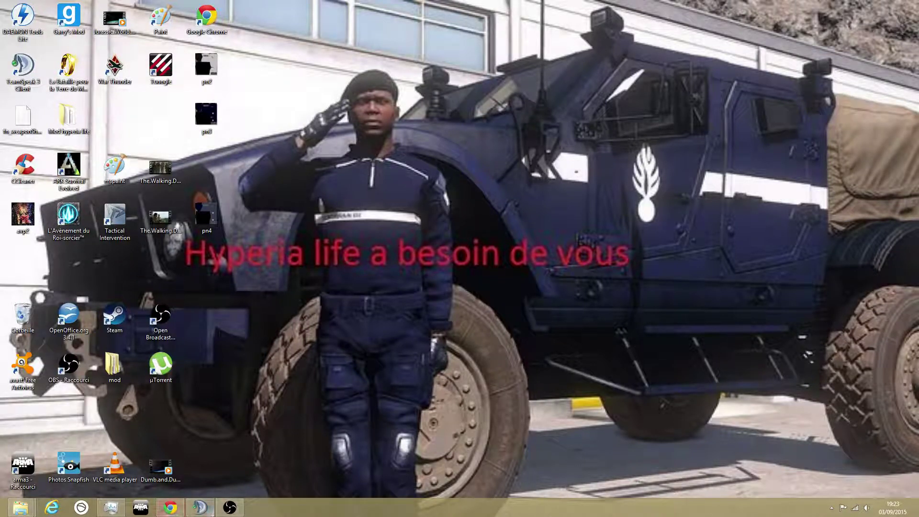
- Switch to TeamSpeak and copy the mods link from the description of the Bienvenue channel
left_click(200, 507)
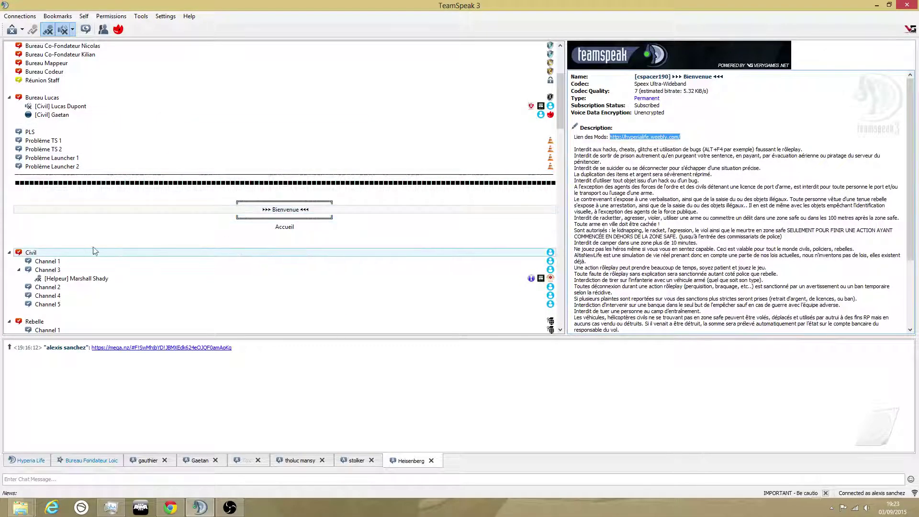
left_click(297, 210)
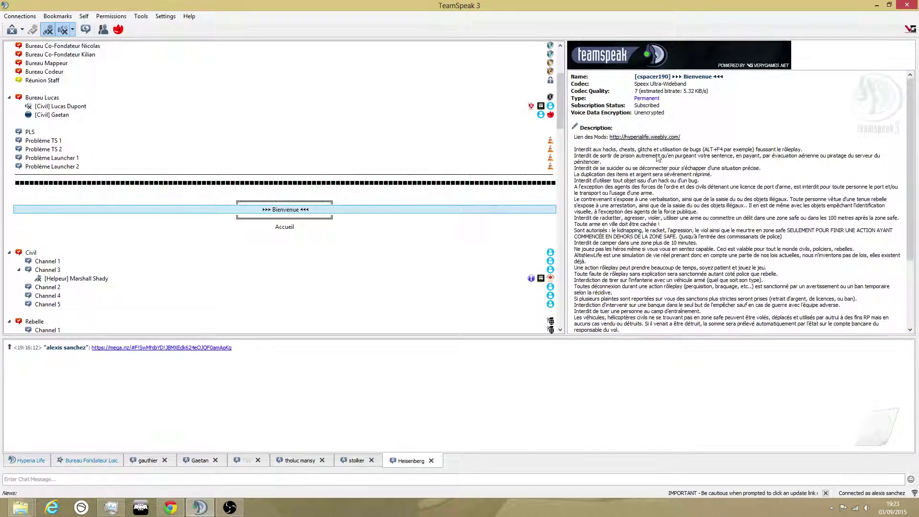
left_click(683, 138)
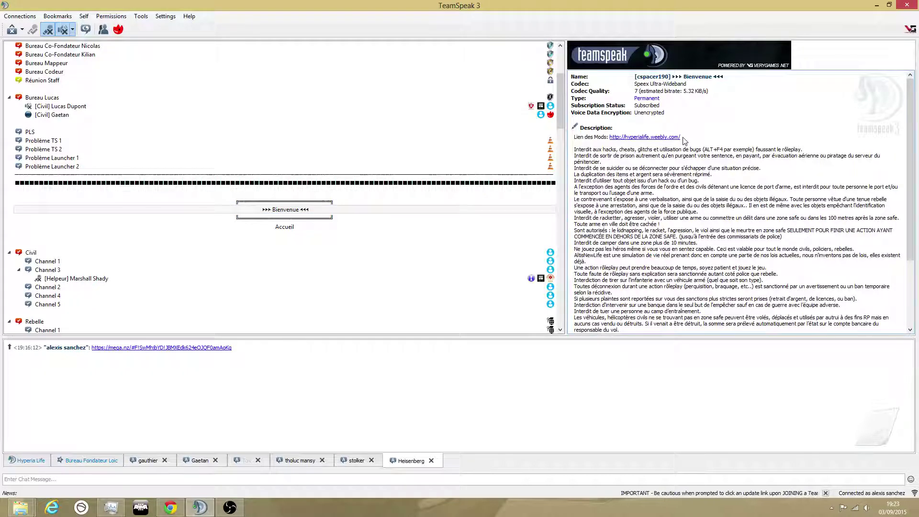
left_click_drag(683, 139, 617, 142)
key("ctrl+c")
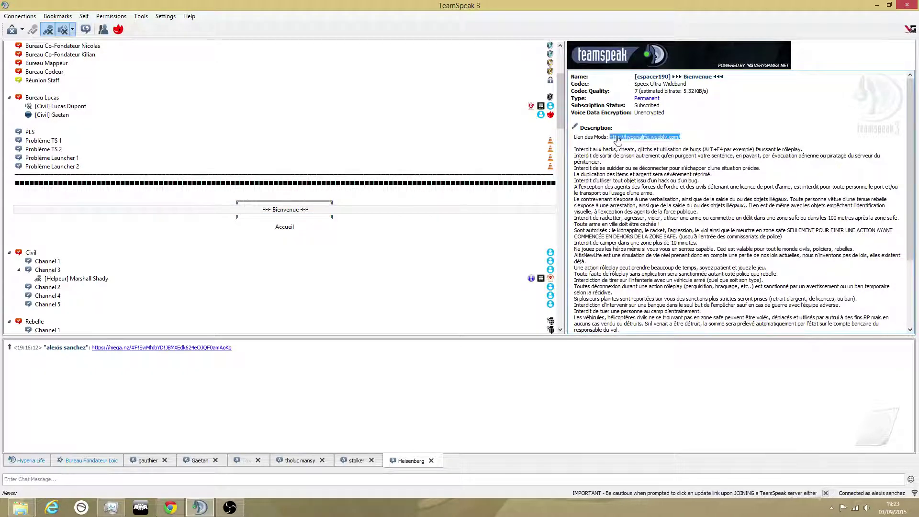
- Switch to Chrome, load hyperialife.weebly.com in a new tab and close the old MEGA tab
left_click(173, 507)
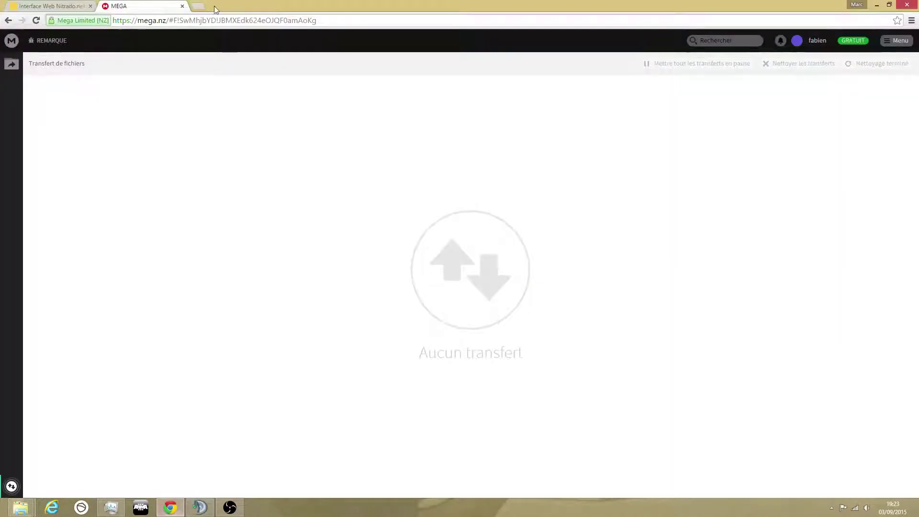
left_click(197, 7)
key("ctrl+v")
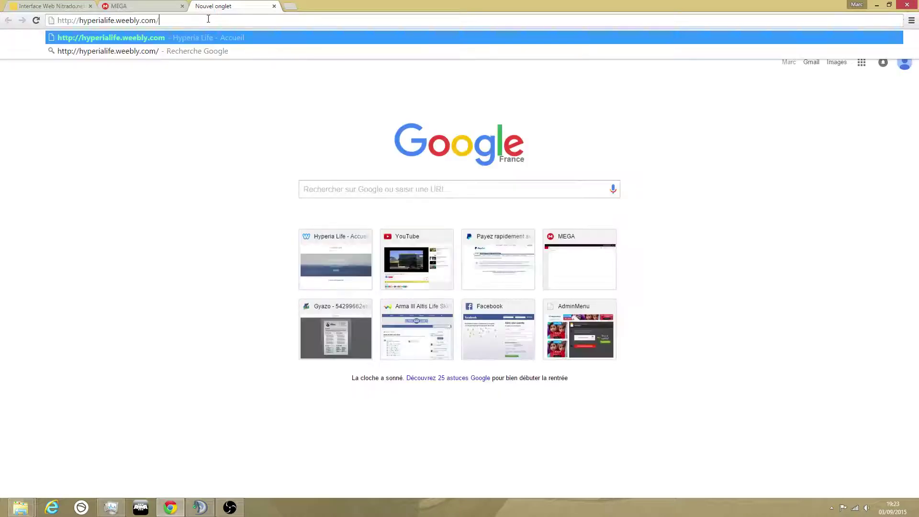
left_click(203, 37)
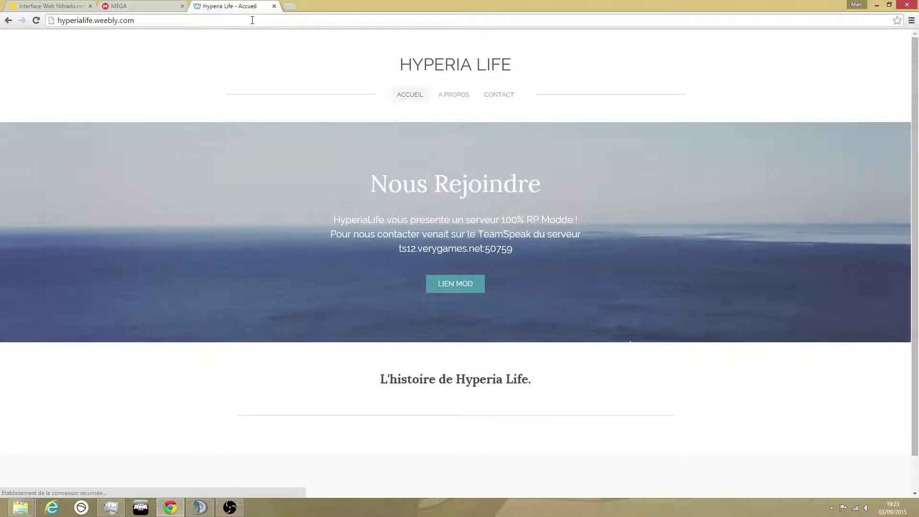
middle_click(167, 5)
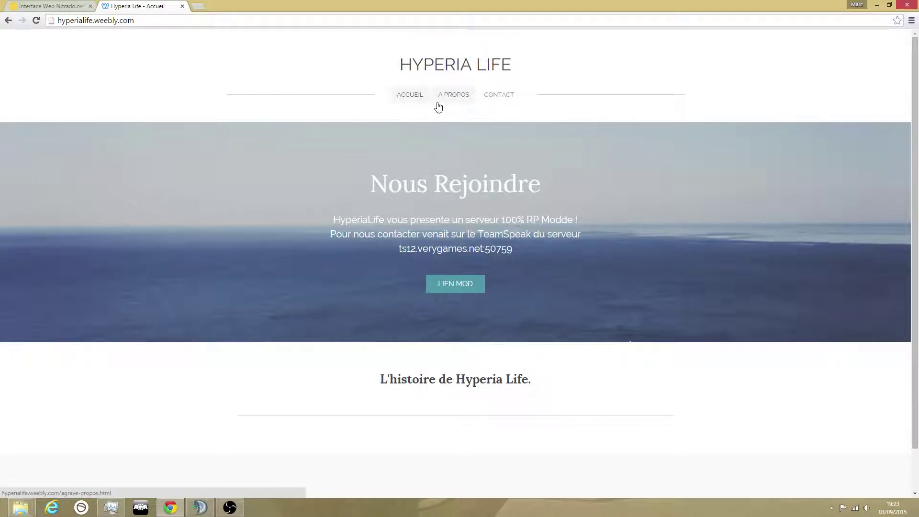
left_click(444, 290)
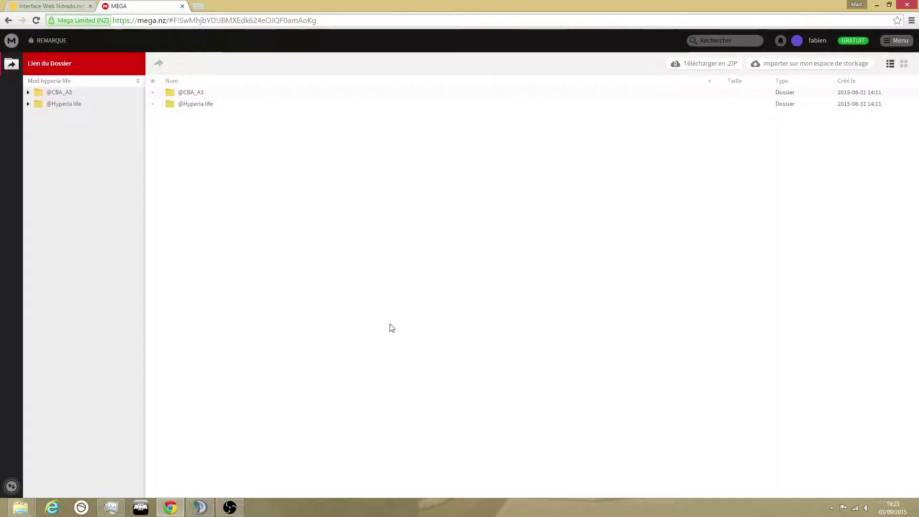
right_click(202, 99)
mouse_move(222, 125)
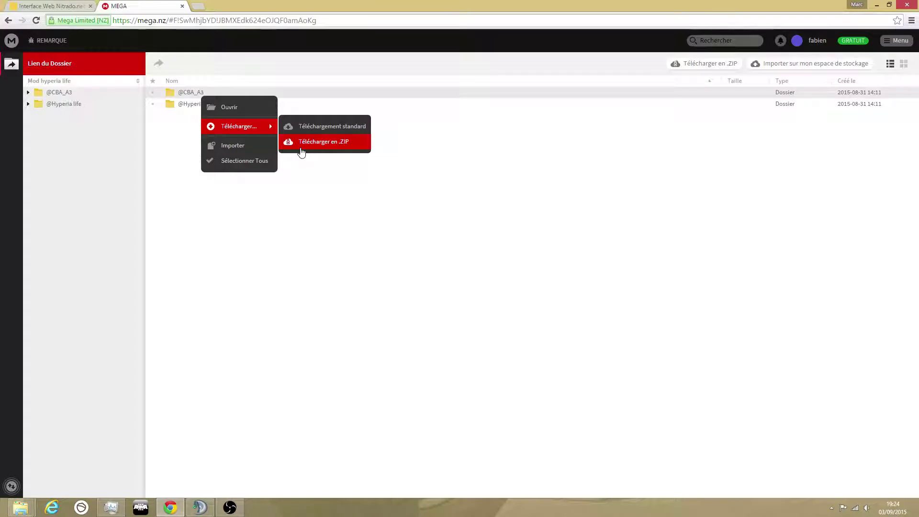
left_click(301, 152)
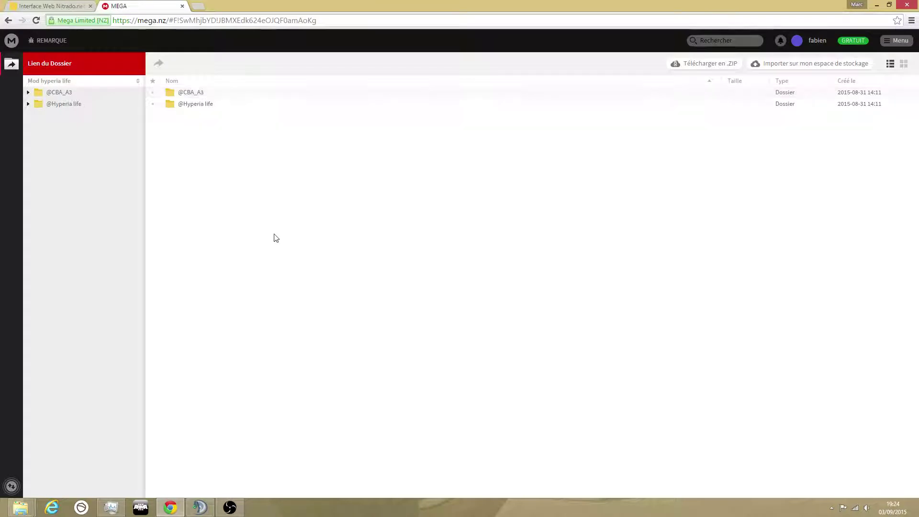
right_click(207, 104)
mouse_move(266, 136)
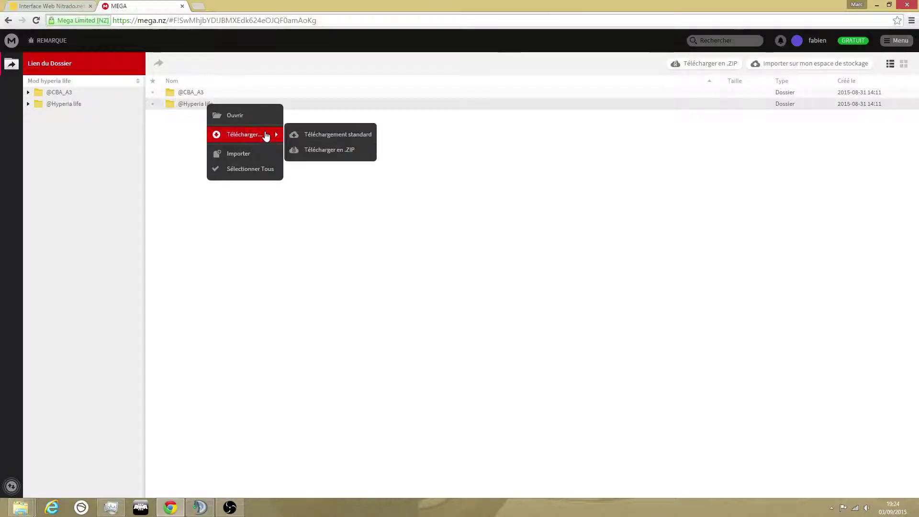
left_click(406, 205)
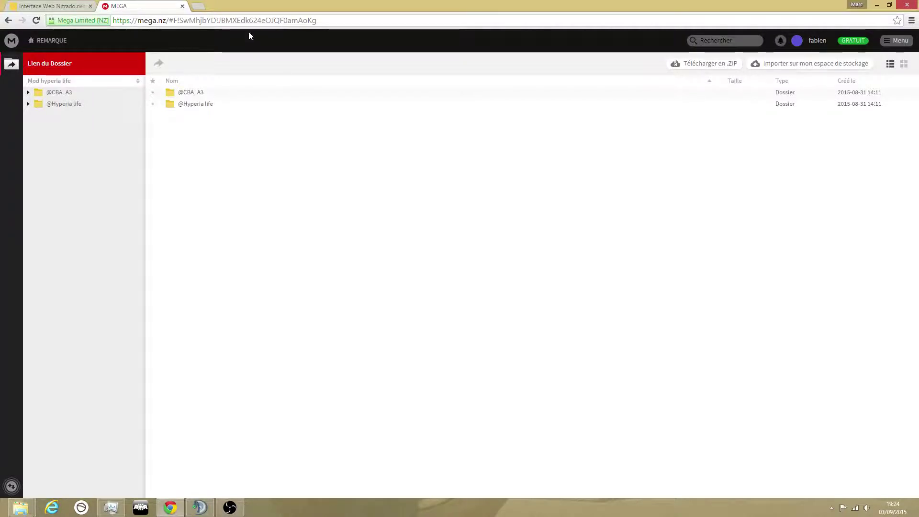
- Minimise the open windows, place the Mod hyperia life folder on a free area of the desktop and open it
left_click(876, 5)
left_click(877, 6)
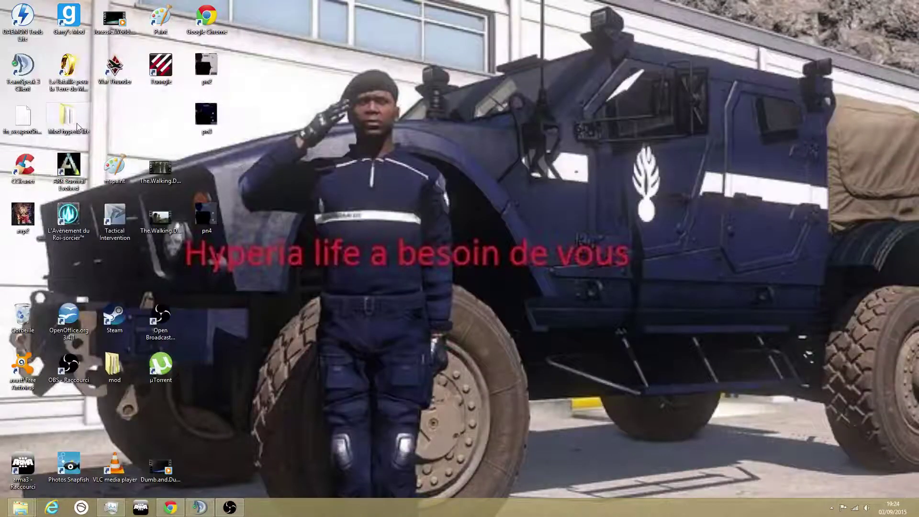
left_click_drag(77, 123, 523, 121)
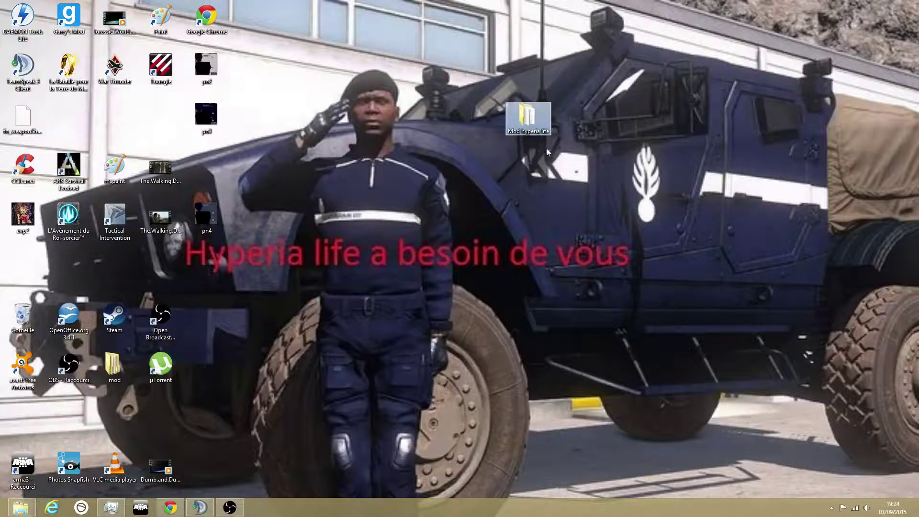
double_click(512, 118)
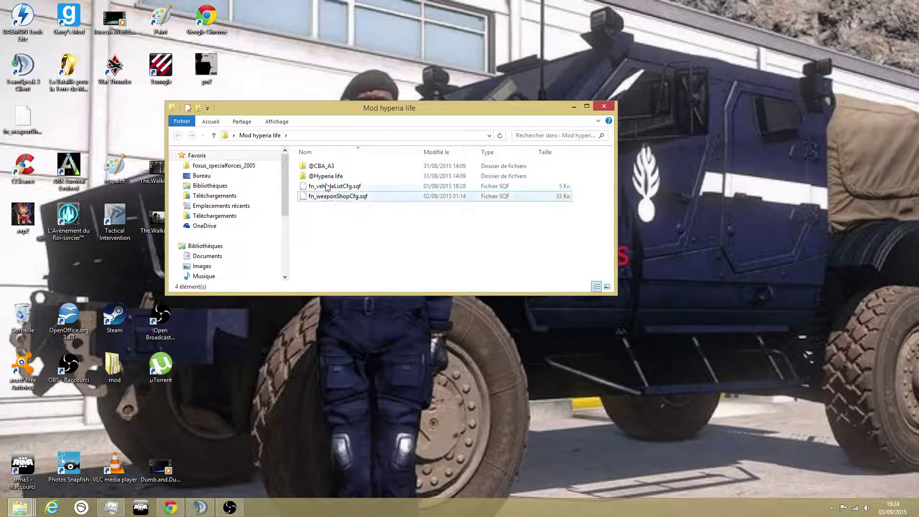
left_click_drag(314, 211, 346, 189)
right_click(346, 190)
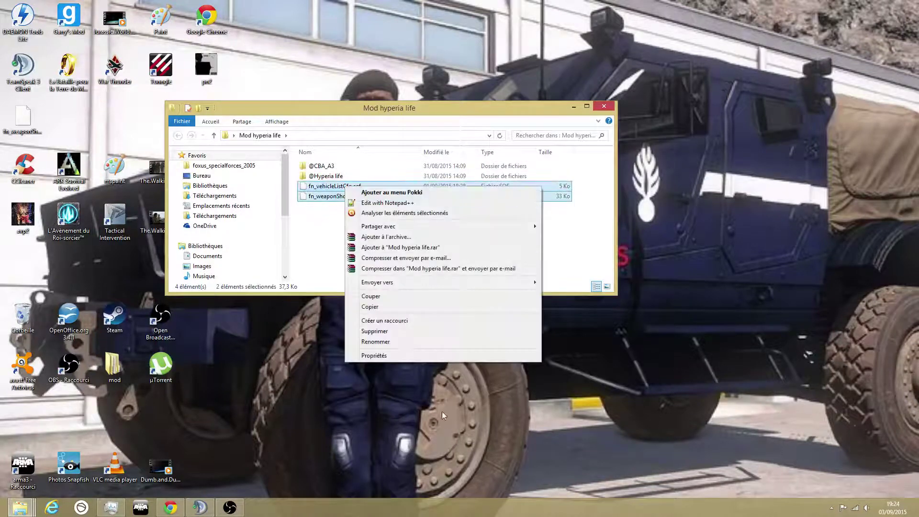
left_click(400, 332)
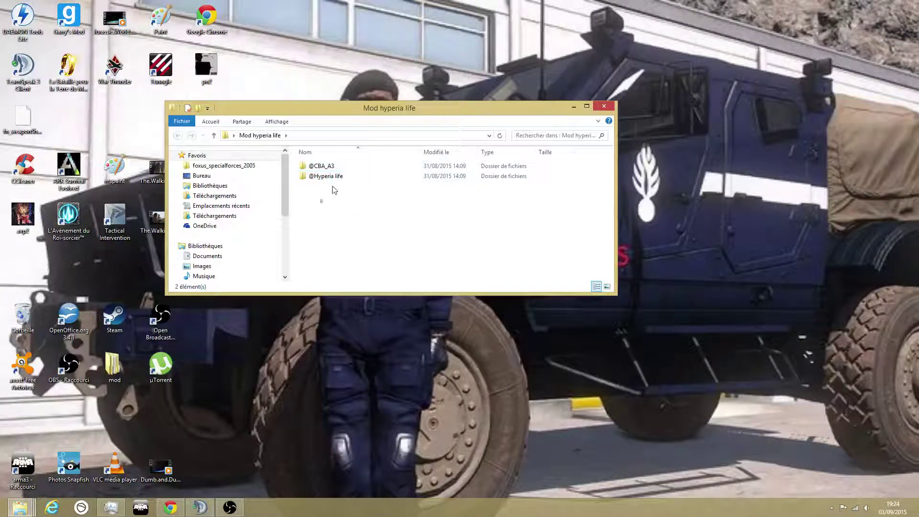
left_click_drag(335, 190, 813, 257)
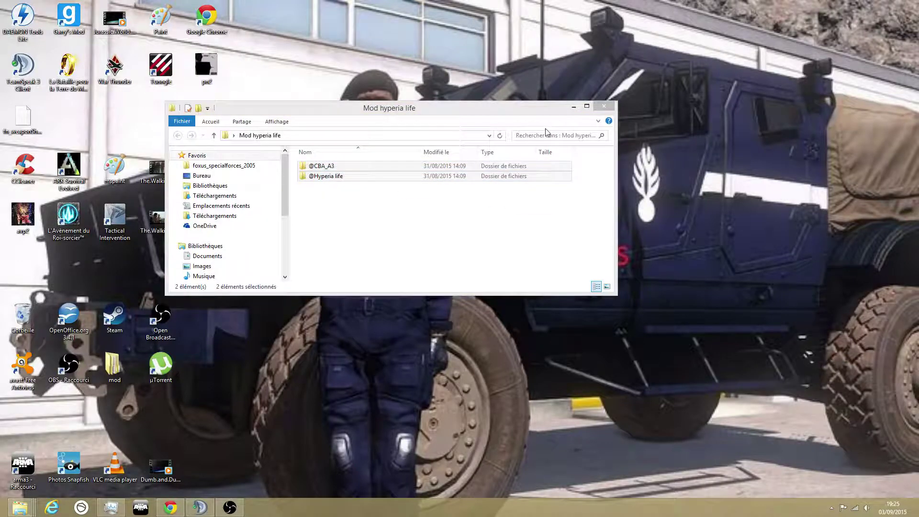
left_click(603, 106)
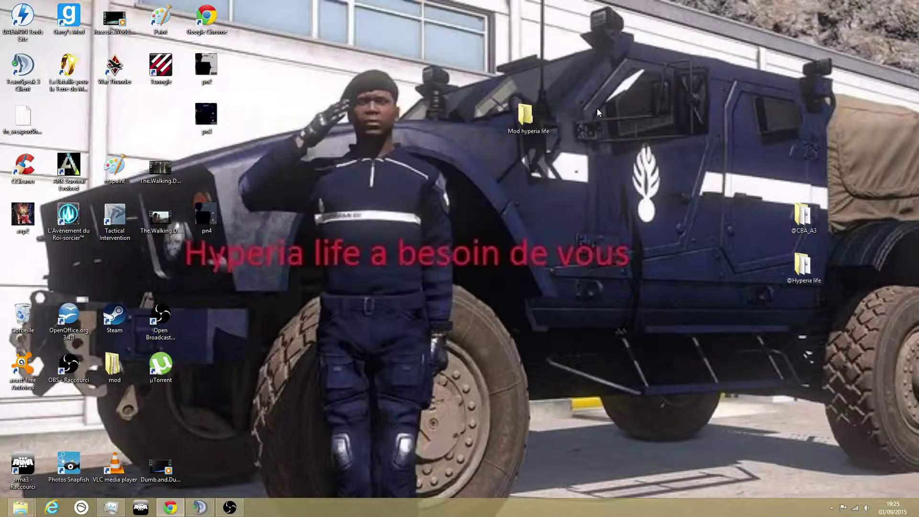
- In File Explorer, open the game folder C:\Program Files (x86)\Steam\SteamApps\common\Arma 3
mouse_move(21, 507)
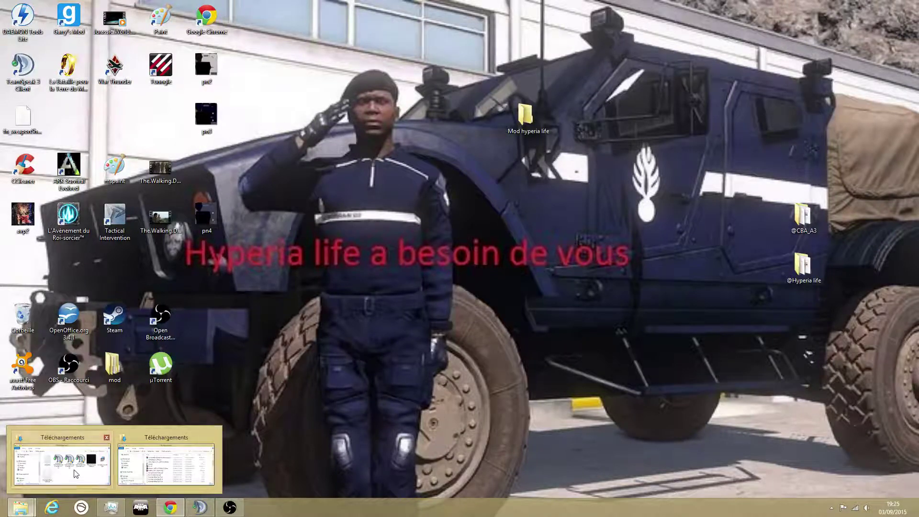
left_click(63, 462)
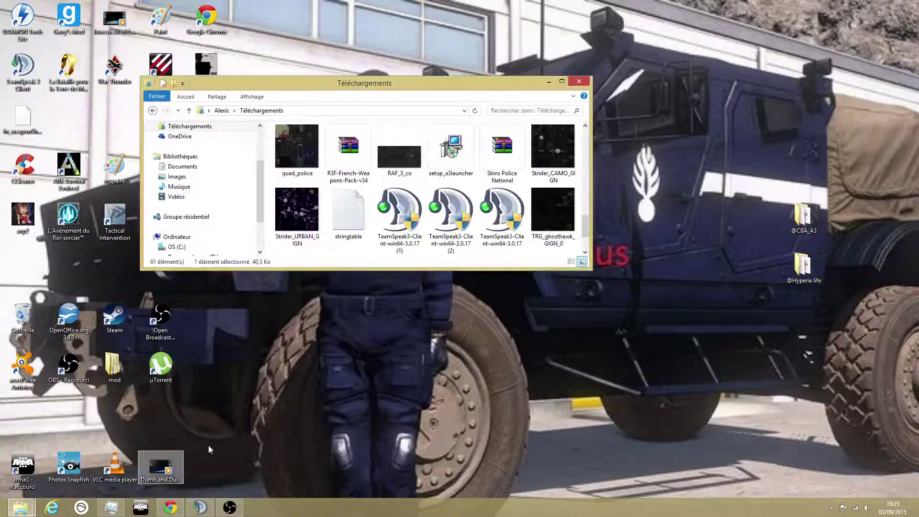
left_click(191, 237)
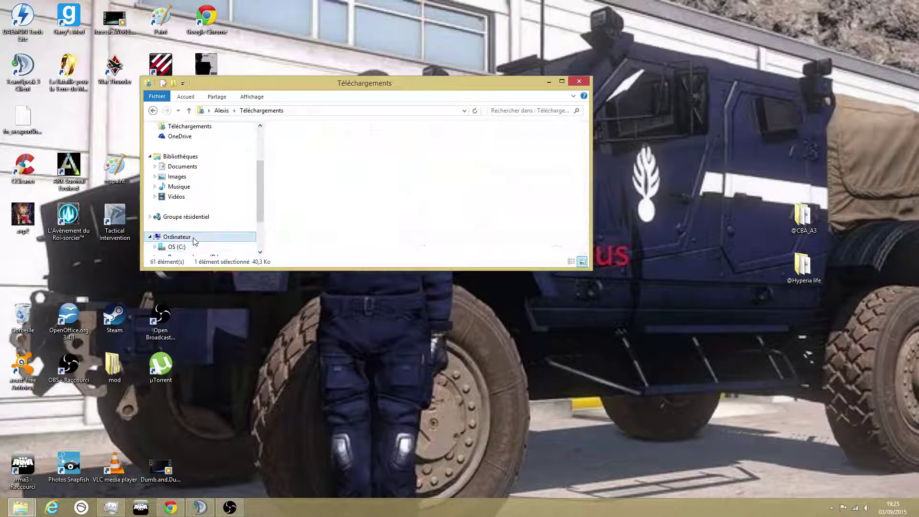
double_click(383, 153)
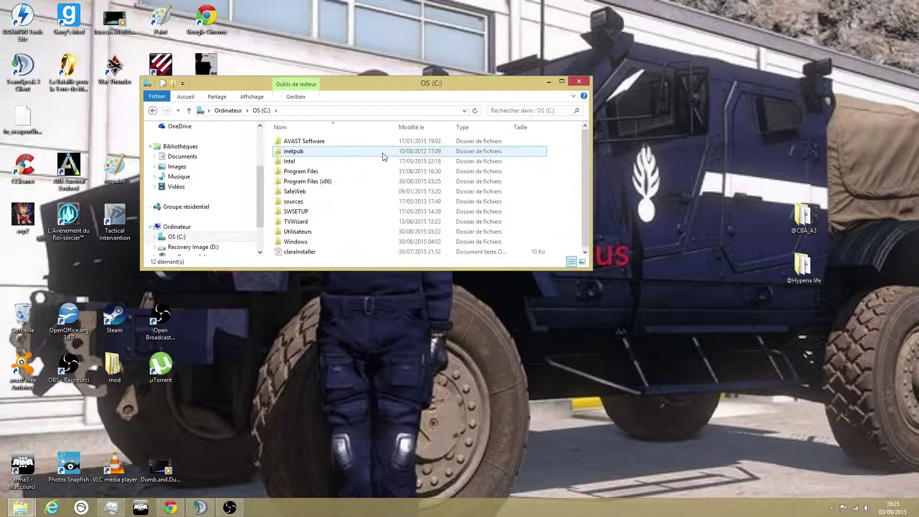
double_click(325, 182)
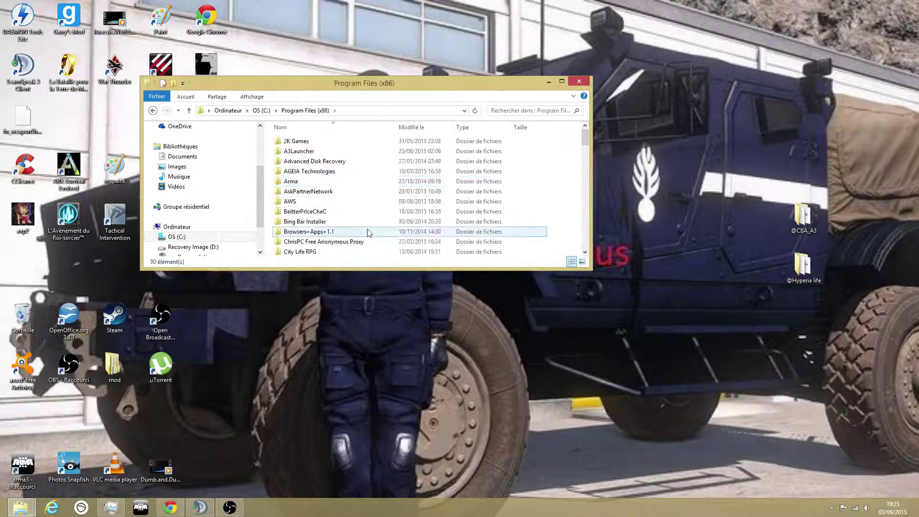
scroll(369, 172, "down", 7)
scroll(369, 173, "down", 12)
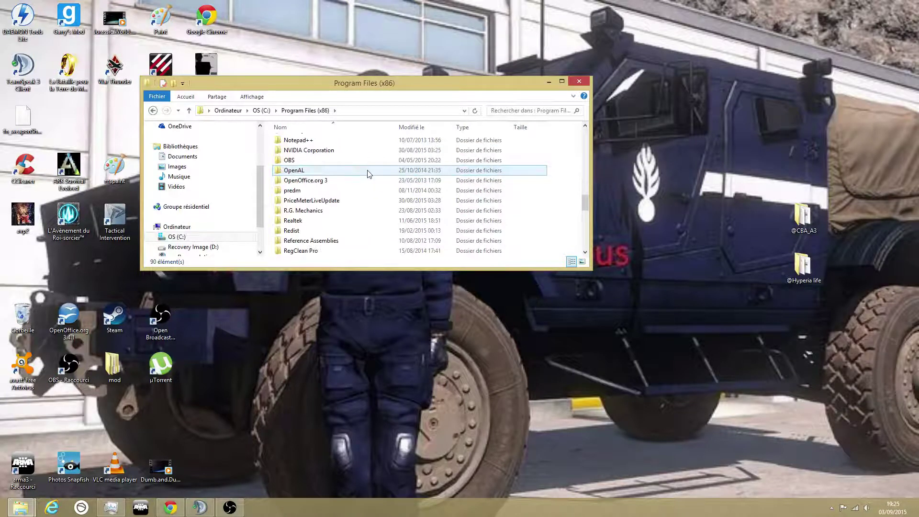
double_click(306, 210)
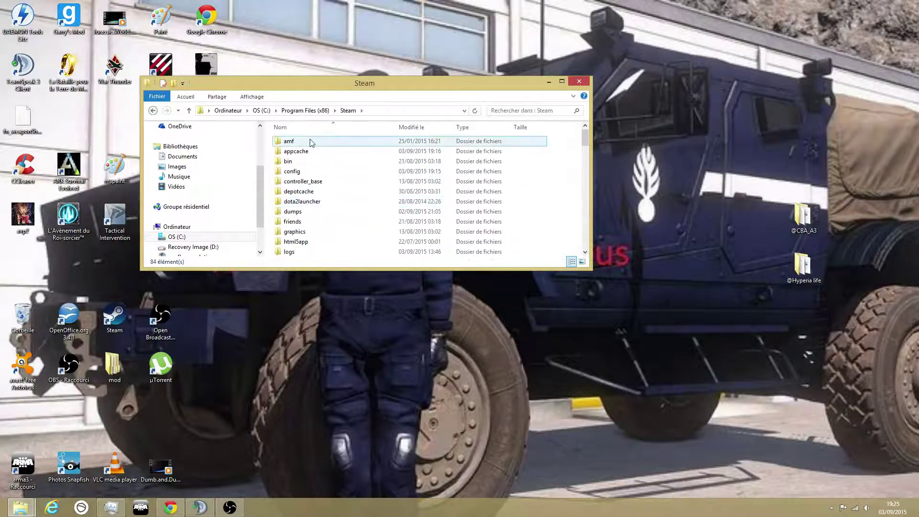
scroll(333, 205, "down", 5)
double_click(331, 203)
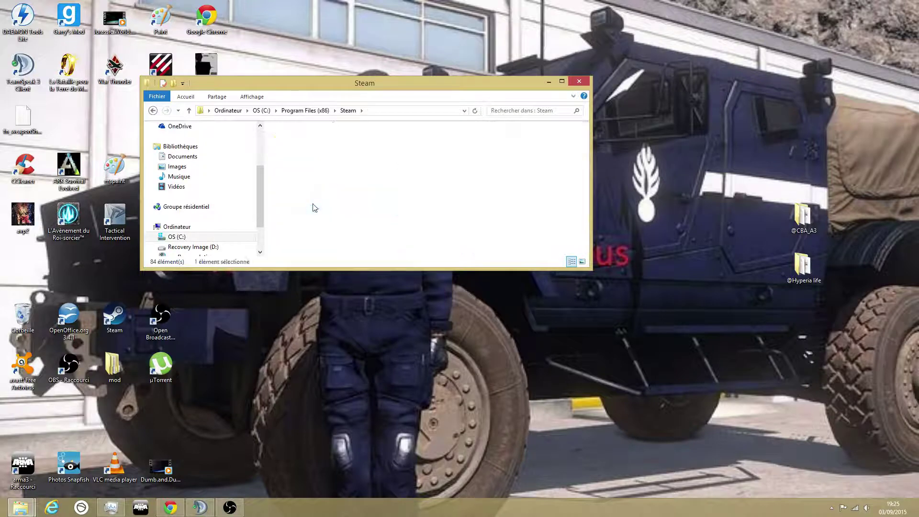
left_click(314, 140)
double_click(314, 140)
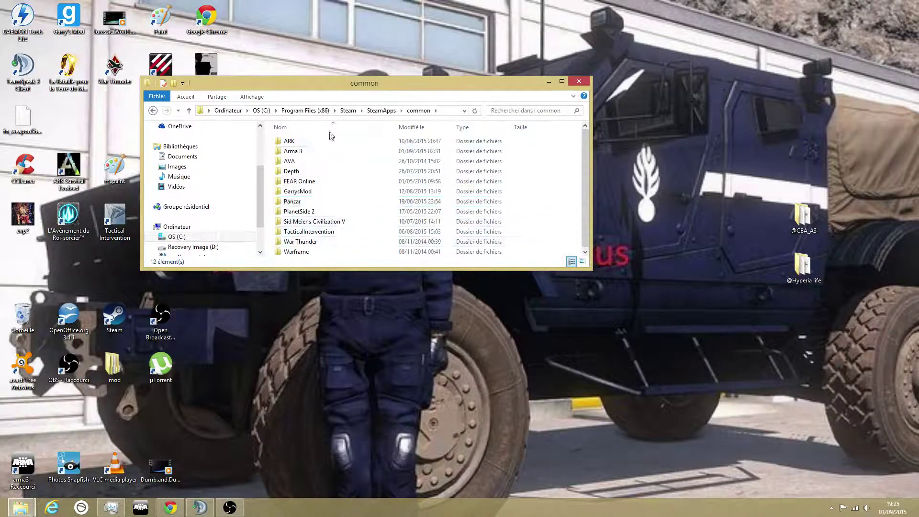
double_click(301, 151)
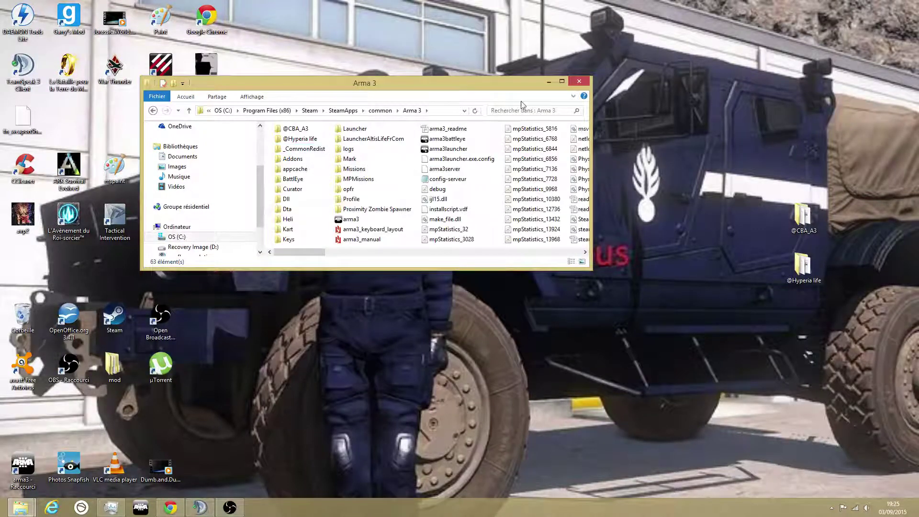
left_click(561, 82)
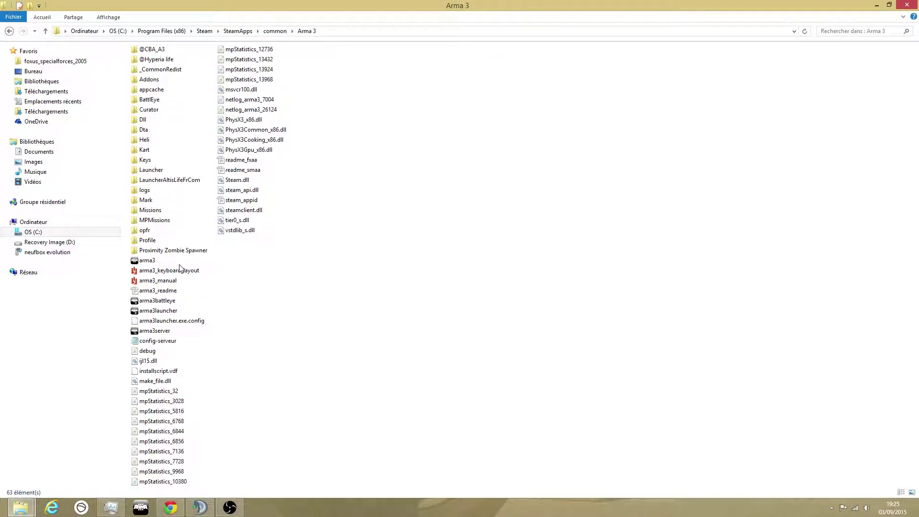
double_click(685, 4)
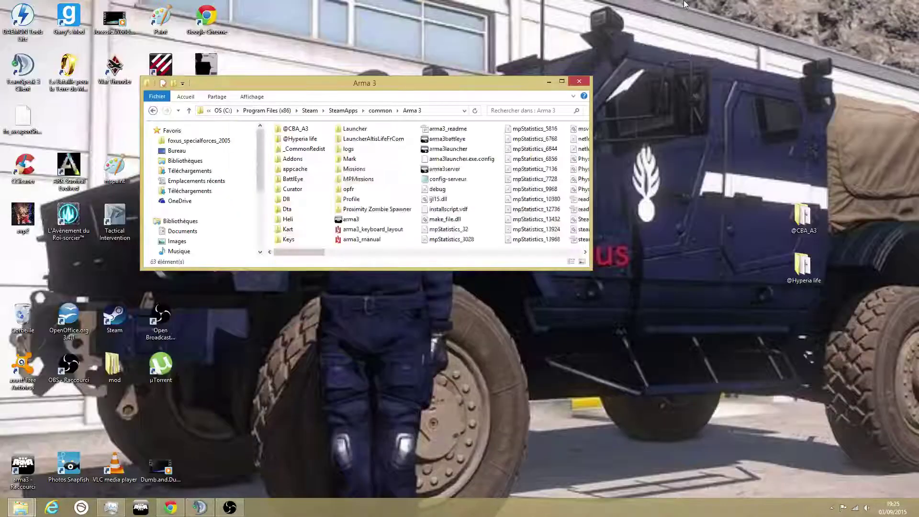
left_click_drag(768, 299, 820, 217)
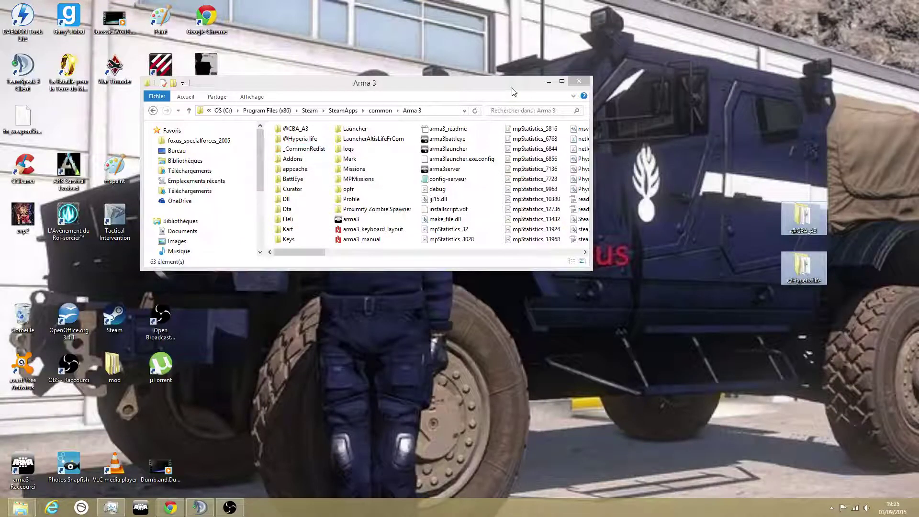
left_click(562, 82)
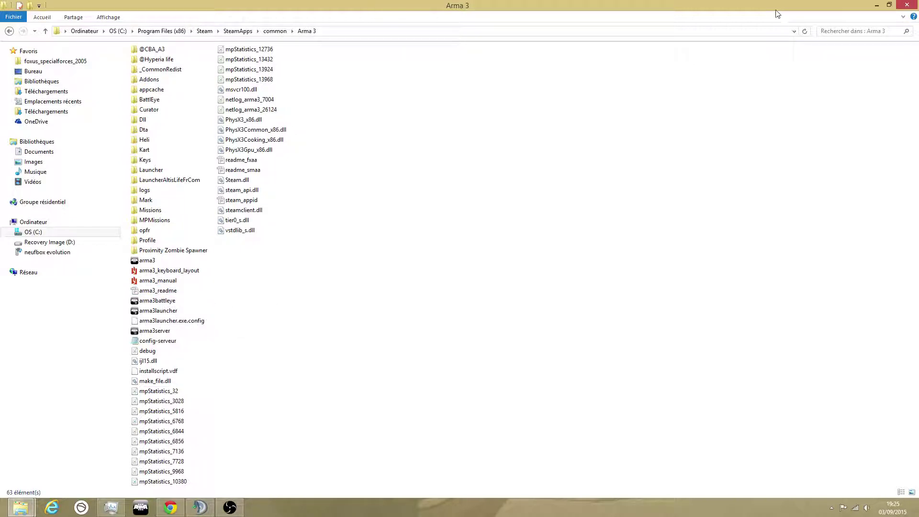
double_click(467, 7)
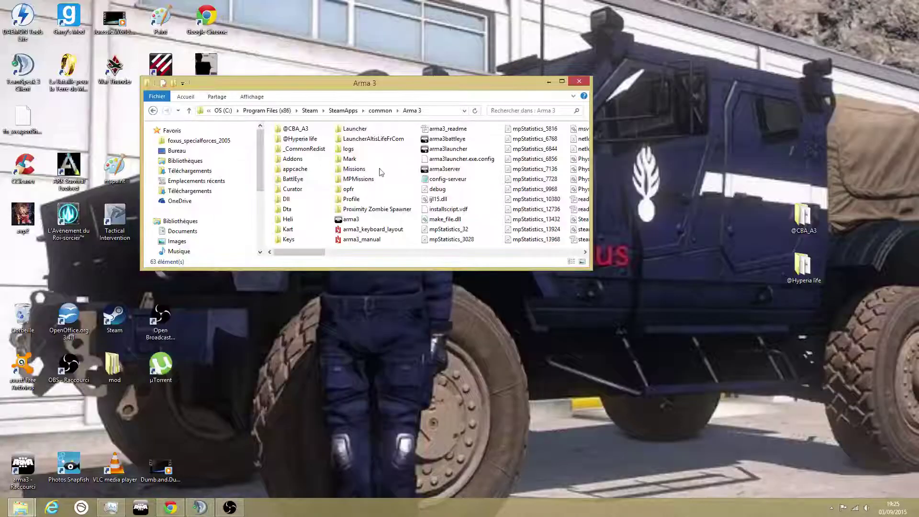
- Create a shortcut to the arma3 application inside the Arma 3 game folder
left_click(353, 220)
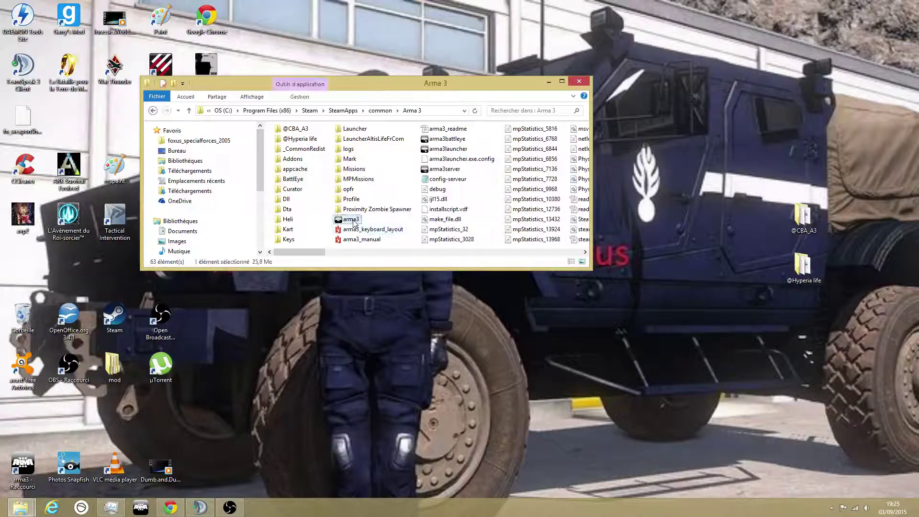
right_click(353, 222)
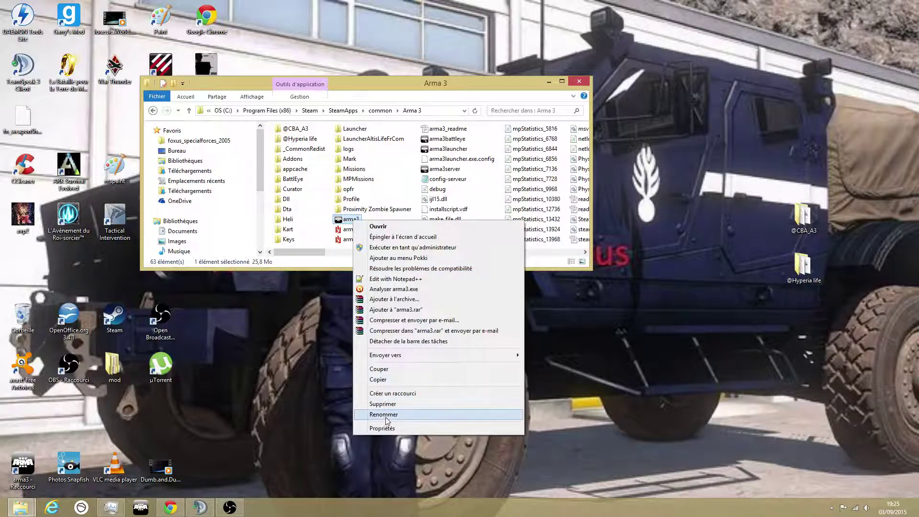
left_click(394, 393)
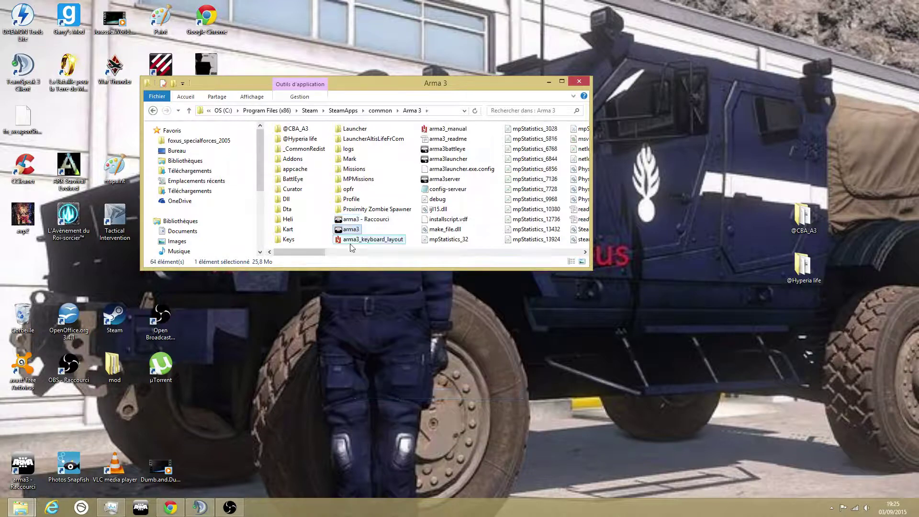
- Delete the old arma3 - Raccourci shortcut from the desktop and move the new one there from the Arma 3 folder
left_click(15, 471)
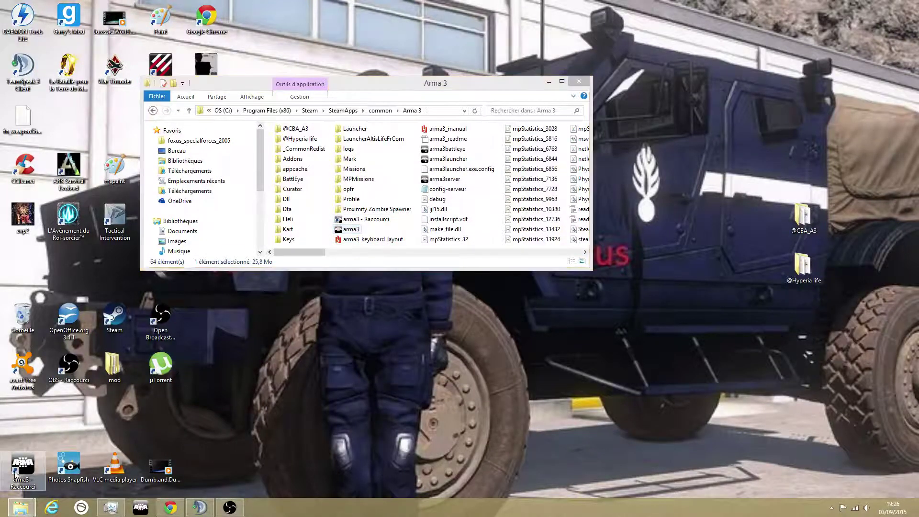
right_click(14, 471)
left_click(55, 443)
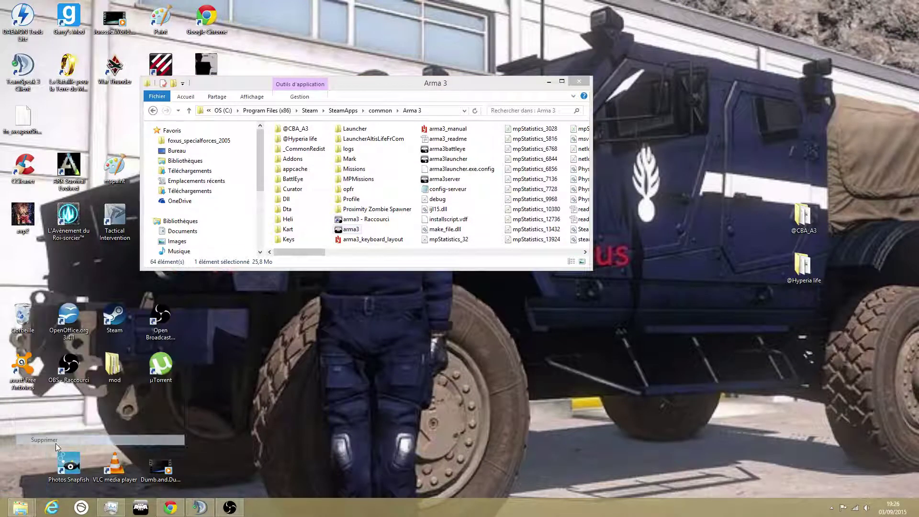
left_click(367, 220)
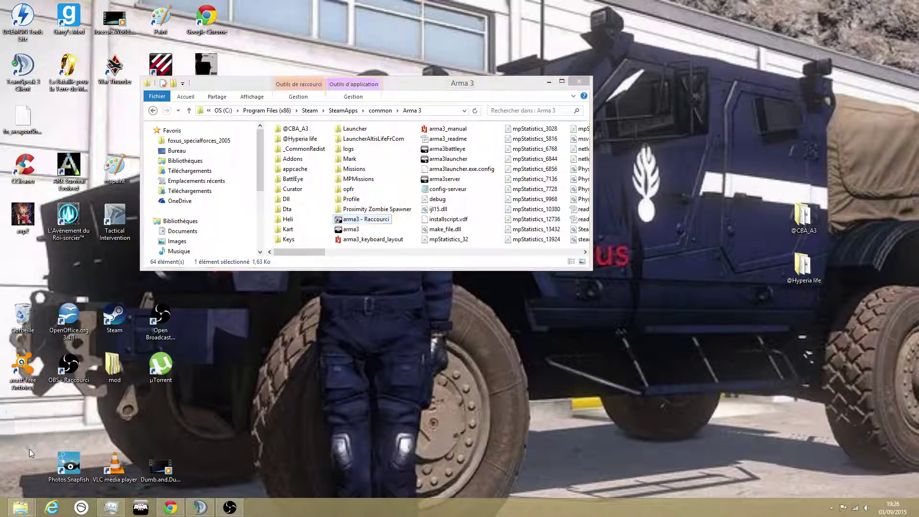
left_click_drag(30, 449, 29, 449)
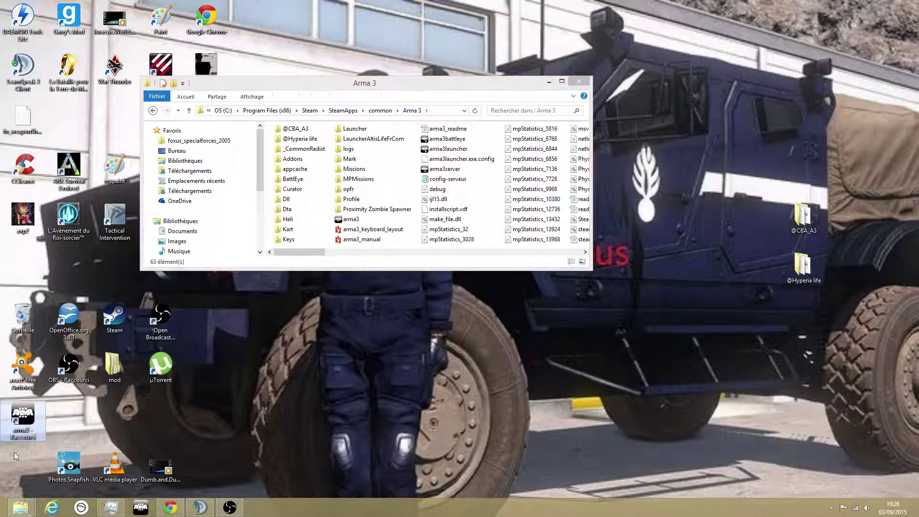
- Minimise the Arma 3 folder, launch the game from the new desktop shortcut, and bring the Arma 3 folder window back
left_click(549, 82)
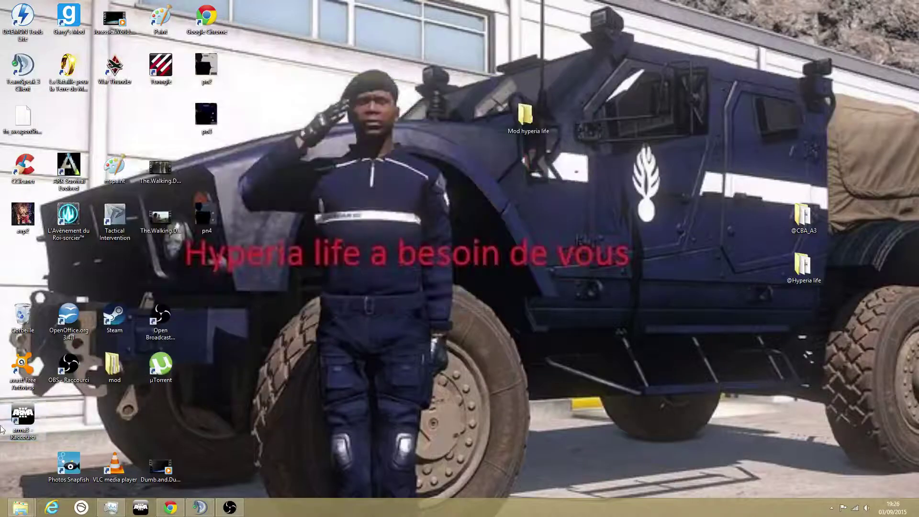
double_click(38, 415)
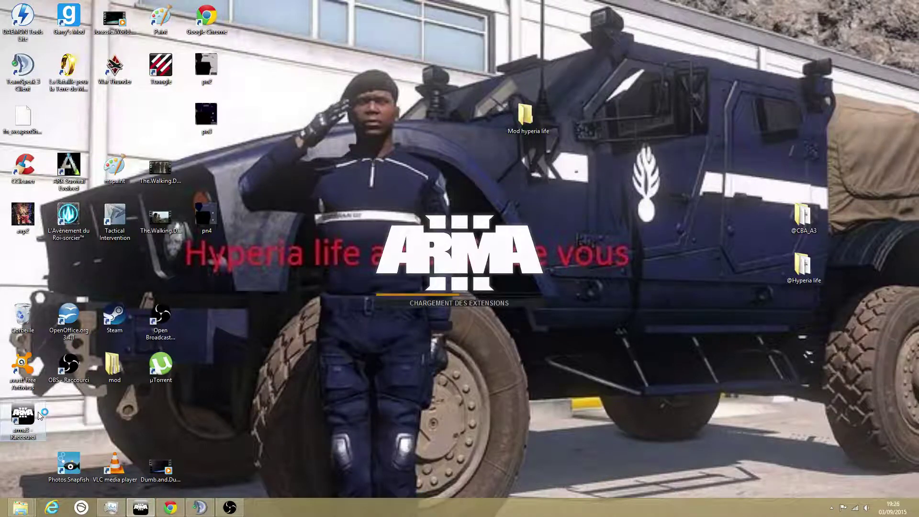
mouse_move(18, 505)
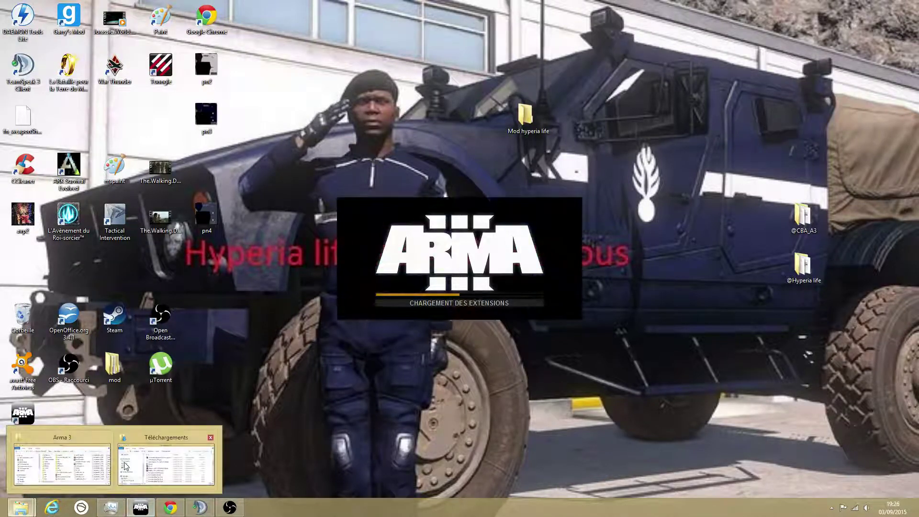
left_click(92, 469)
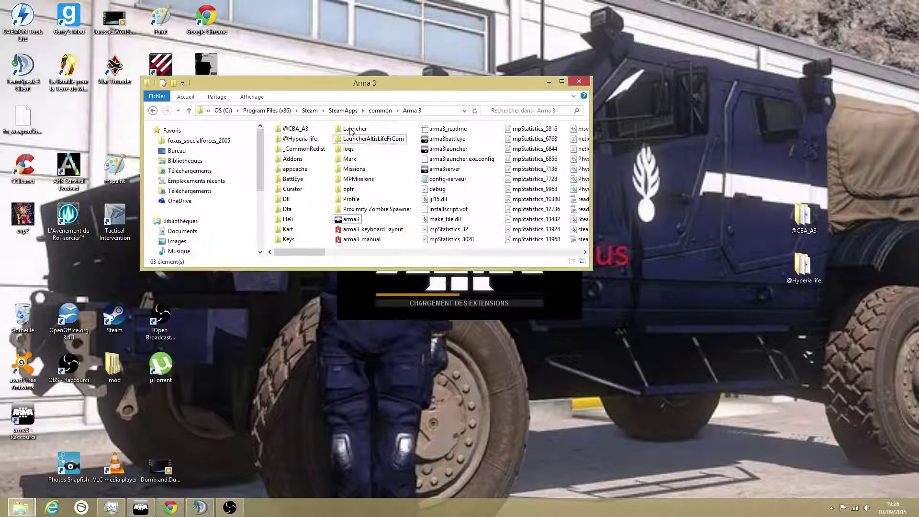